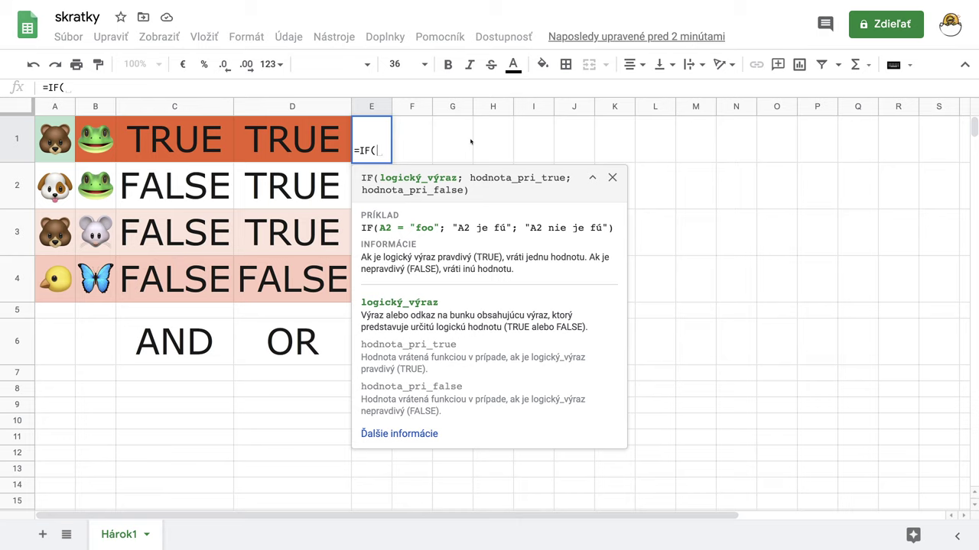
Nest an AND function in the IF formula in E1, with A1="🐻" as its first condition.
{"action": "type", "text": "and"}
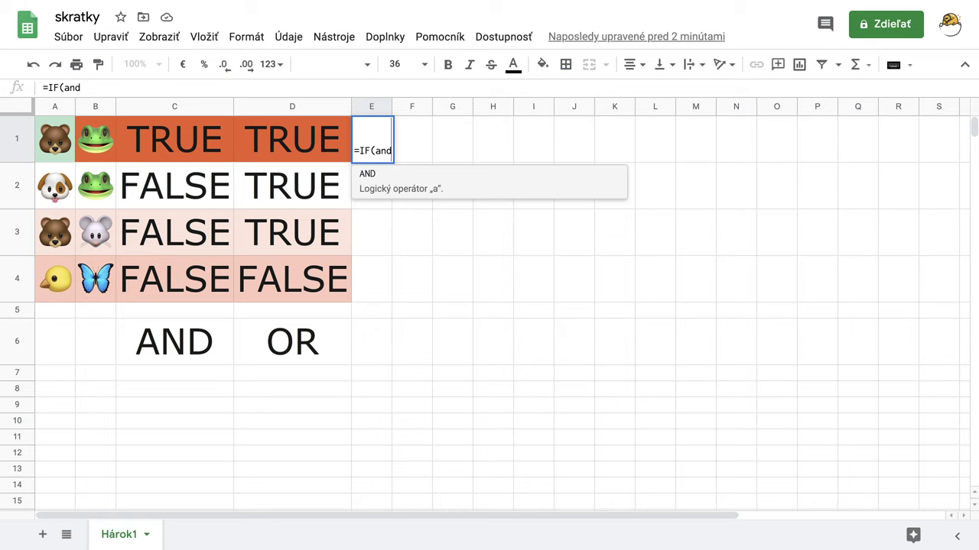
{"action": "key", "text": "Tab"}
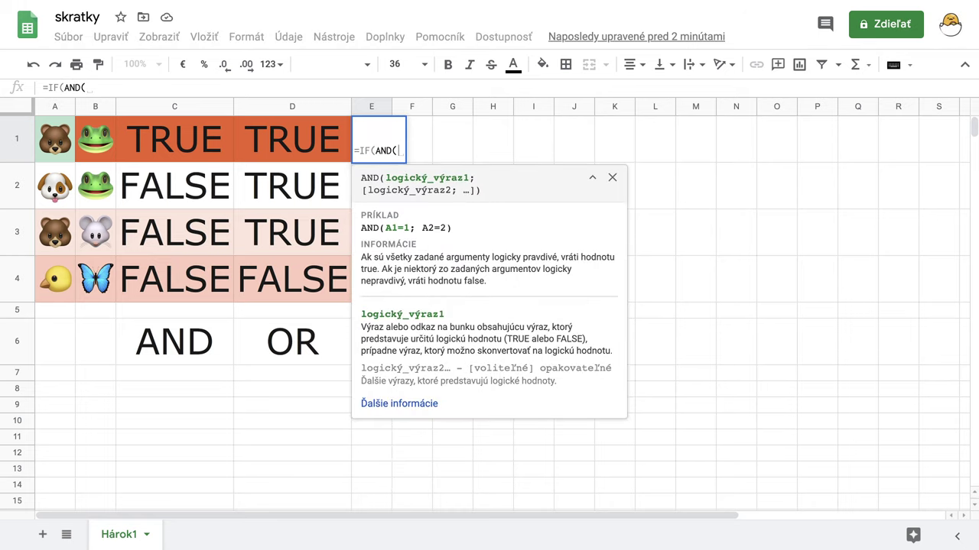
{"action": "left_click", "coordinate": [55, 149]}
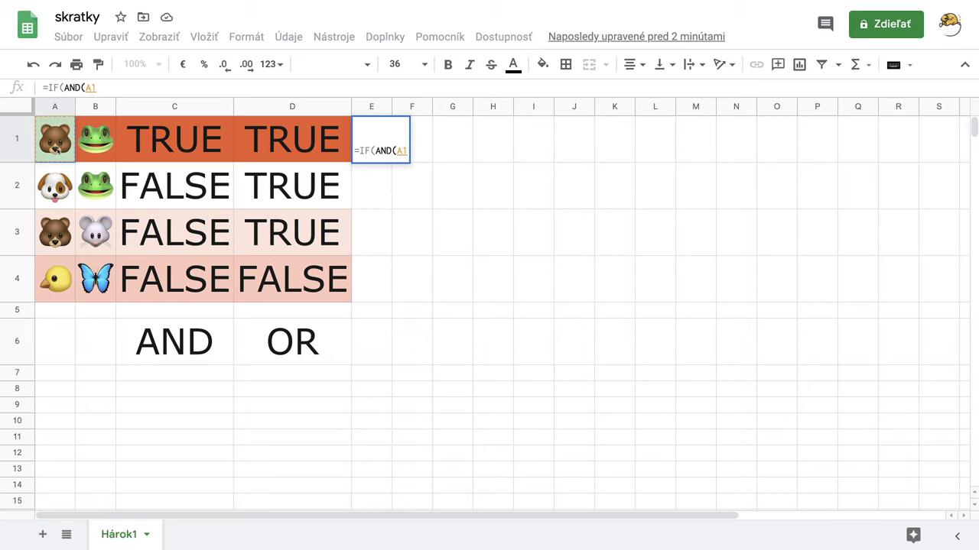
{"action": "type", "text": "="}
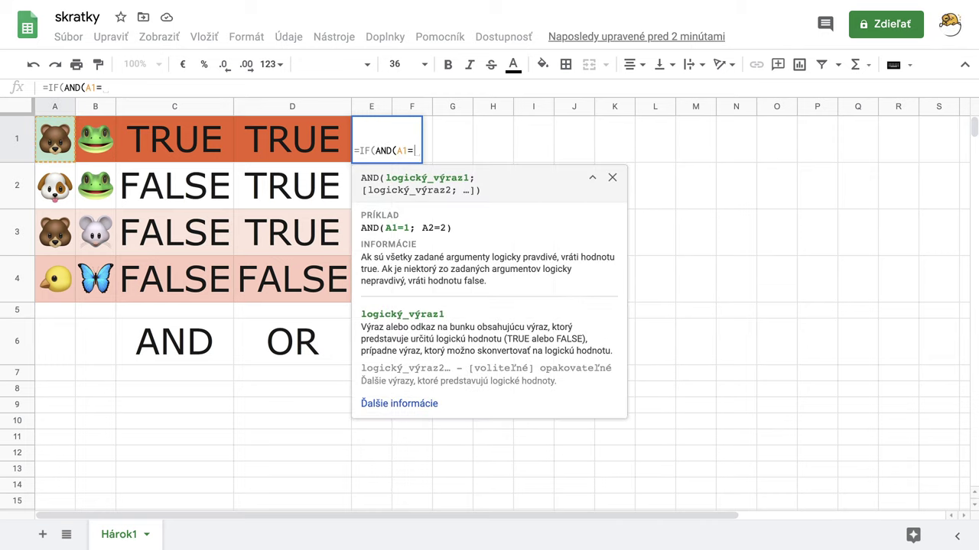
{"action": "type", "text": "\"\""}
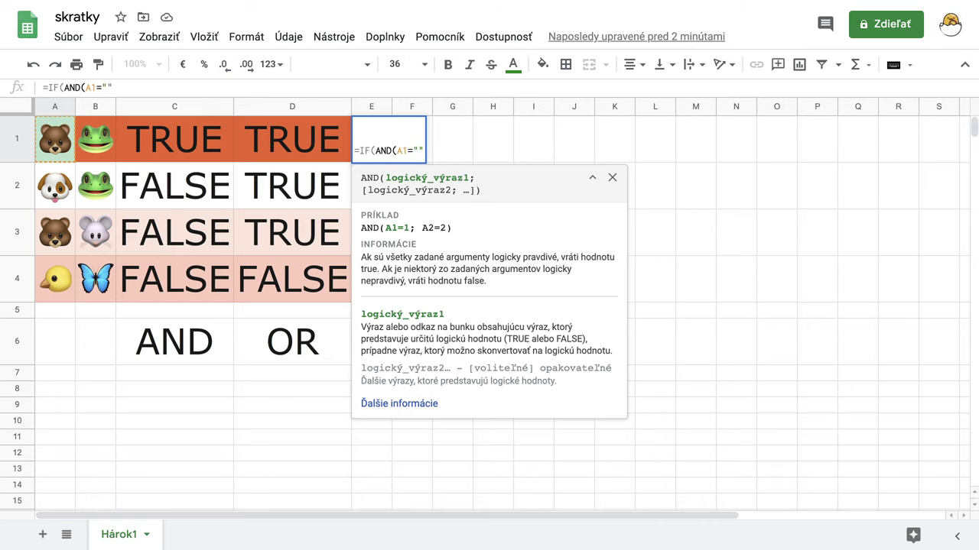
{"action": "key", "text": "ctrl+super+space"}
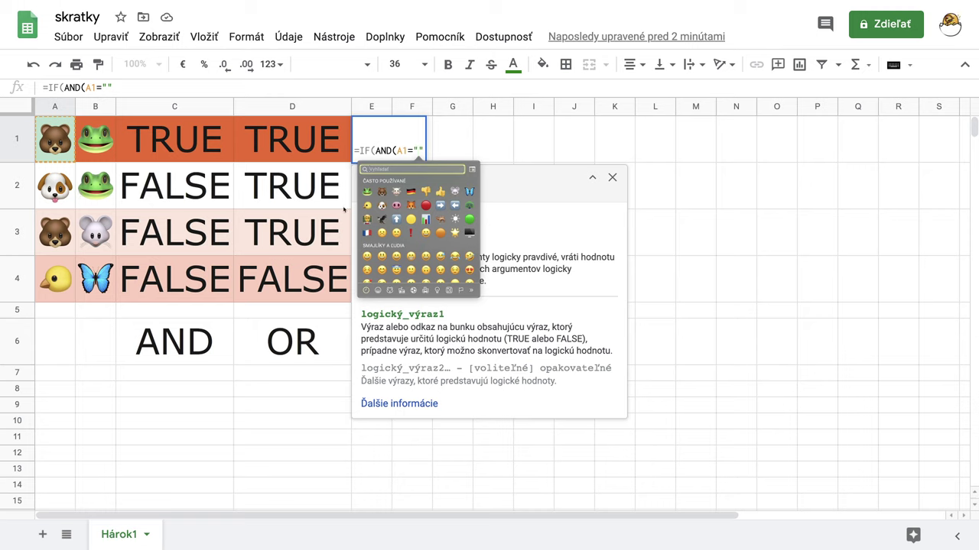
{"action": "left_click", "coordinate": [382, 193]}
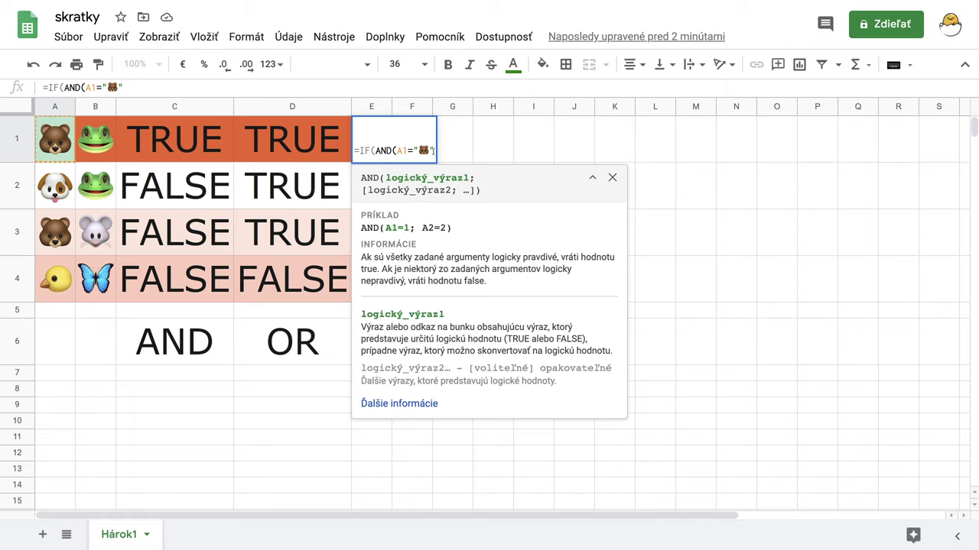
Add B1="🐸" as the second AND condition in the E1 formula and commit the formula.
{"action": "type", "text": ";"}
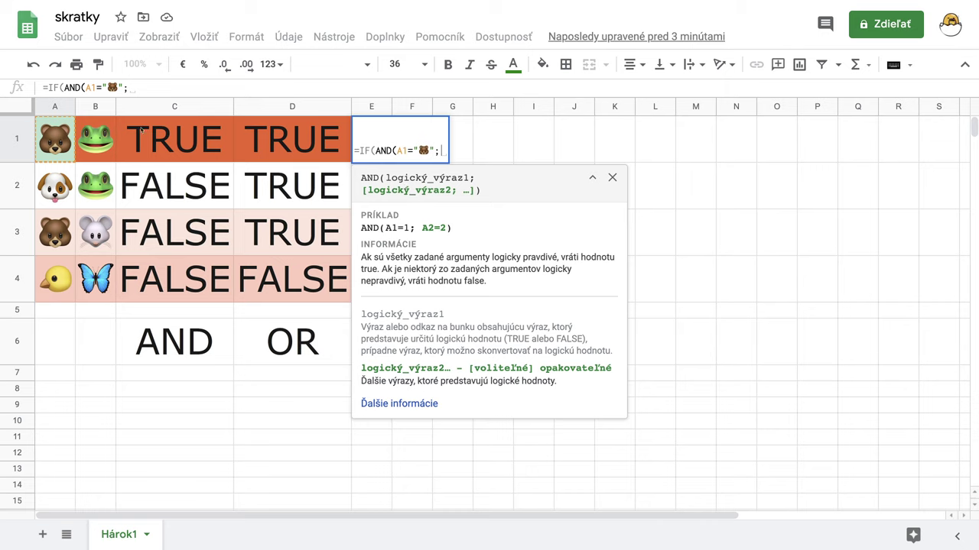
{"action": "left_click", "coordinate": [104, 143]}
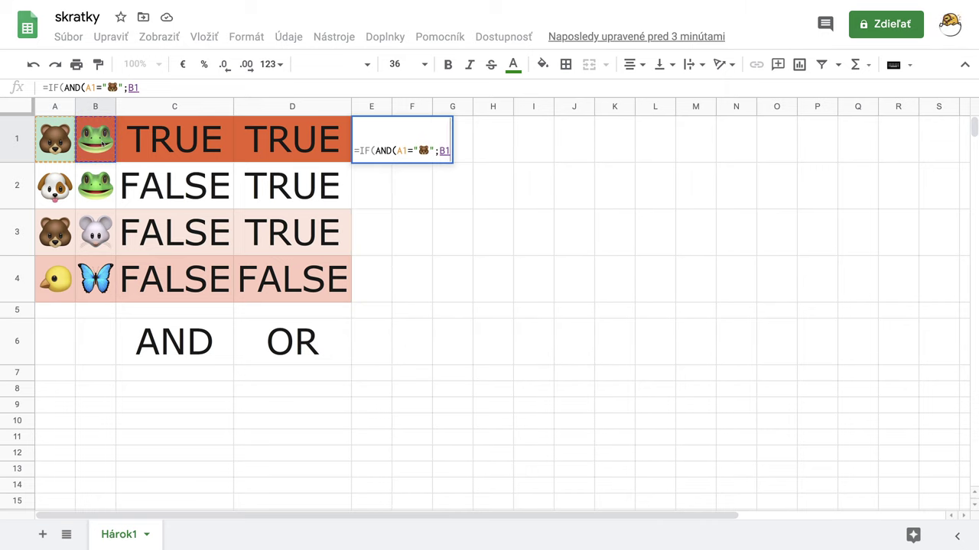
{"action": "type", "text": "=\"\""}
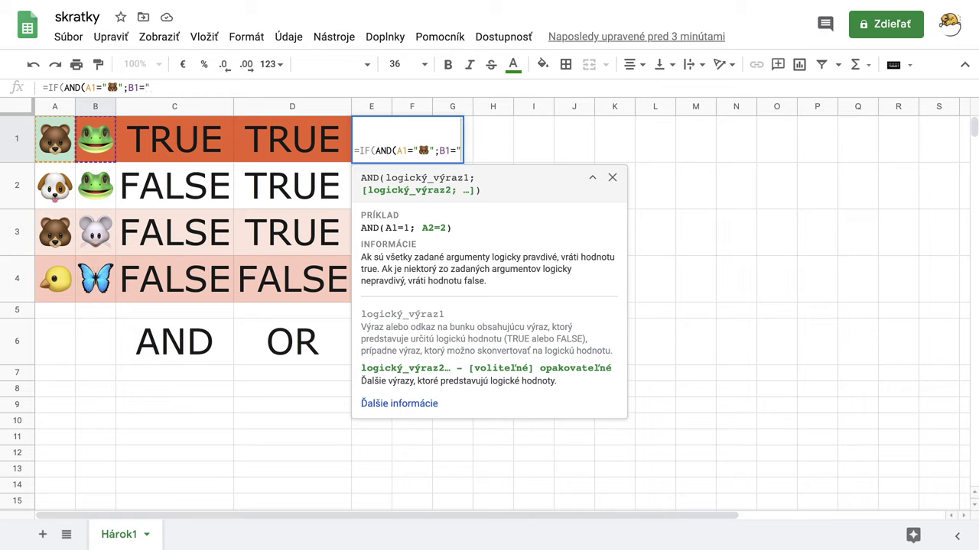
{"action": "key", "text": "Left"}
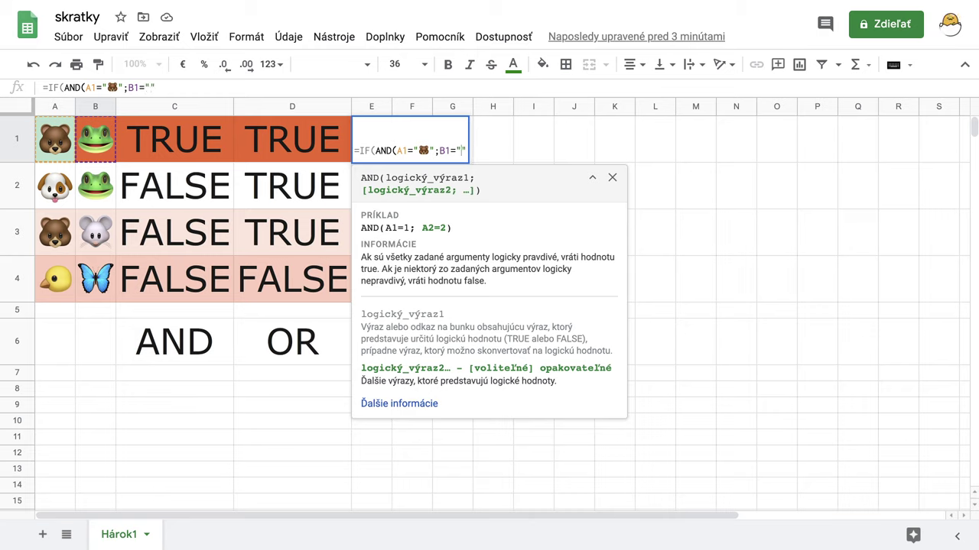
{"action": "key", "text": "ctrl+super+space"}
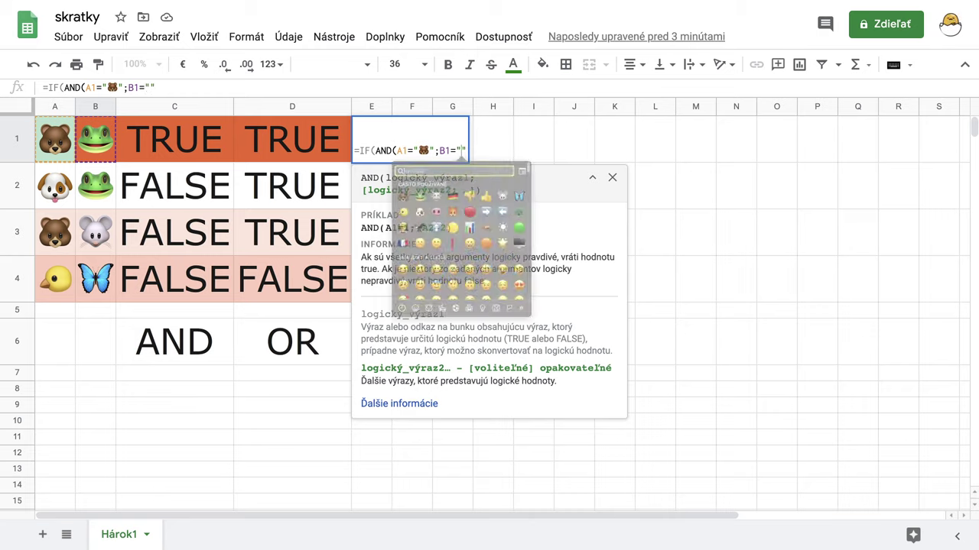
{"action": "key", "text": "Right"}
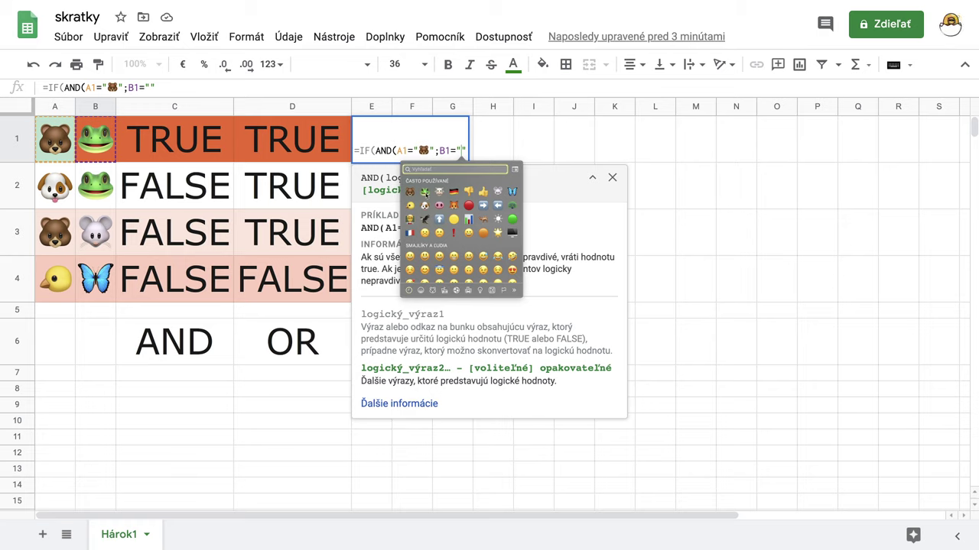
{"action": "key", "text": "Return"}
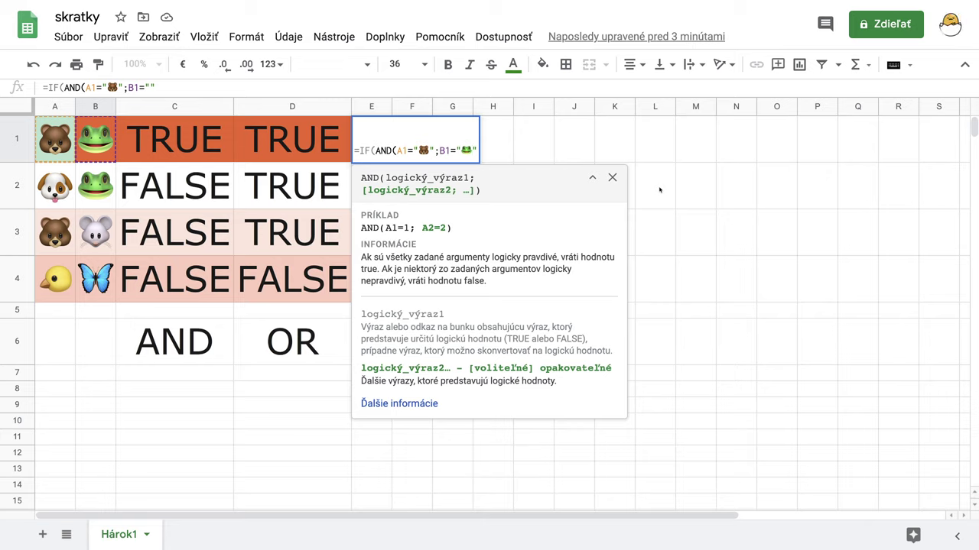
{"action": "key", "text": "Return"}
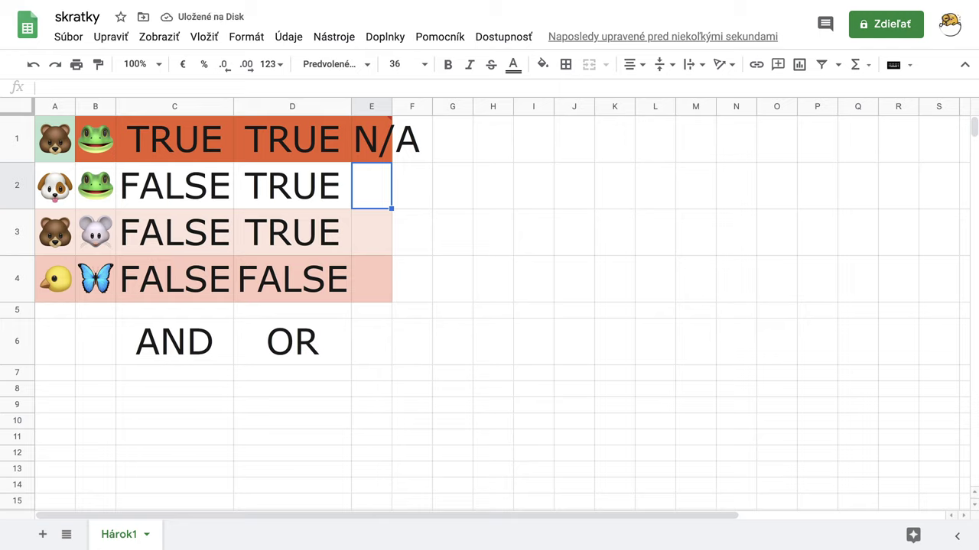
Complete the IF formula in E1 so that it returns 1 when true and 5 when false.
{"action": "left_click", "coordinate": [381, 151]}
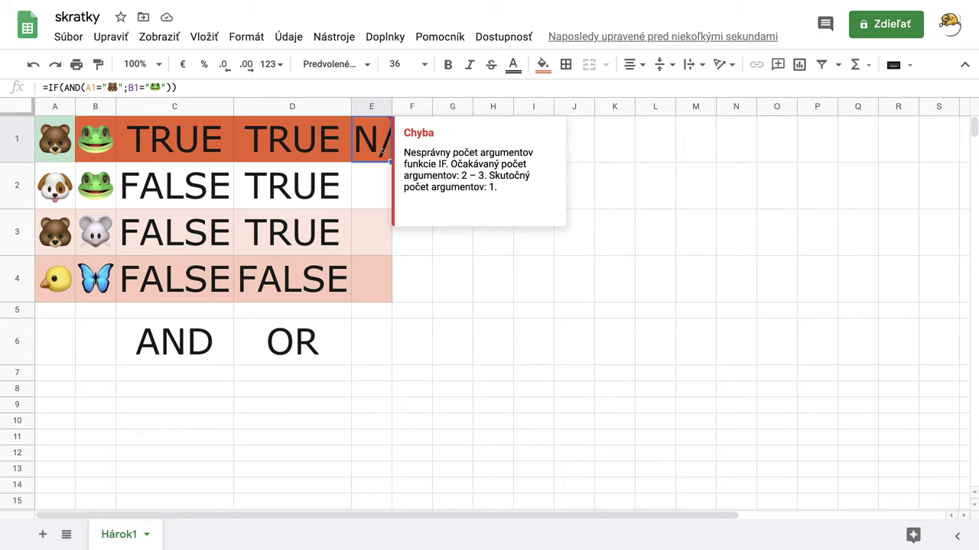
{"action": "key", "text": "Return"}
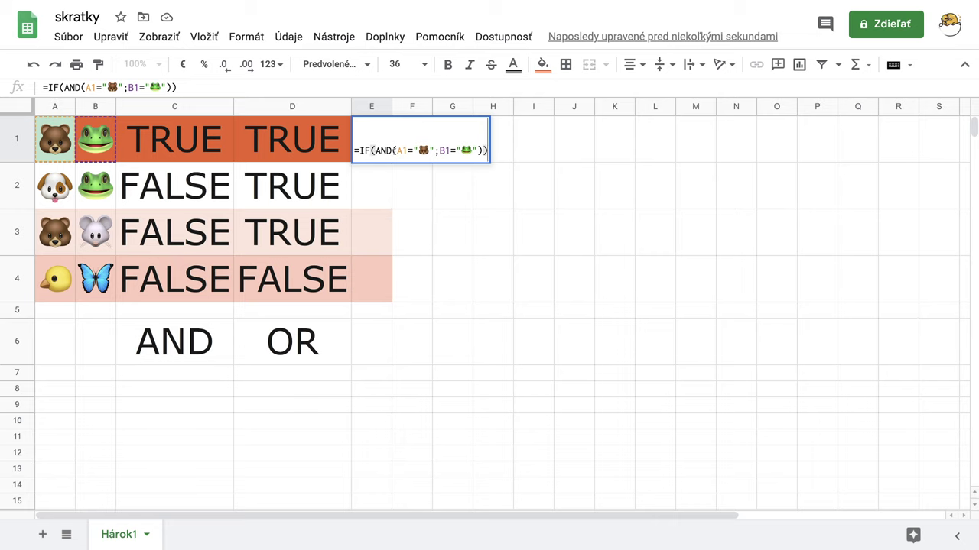
{"action": "left_click", "coordinate": [386, 151]}
{"action": "left_click_drag", "start_coordinate": [396, 150], "coordinate": [487, 152]}
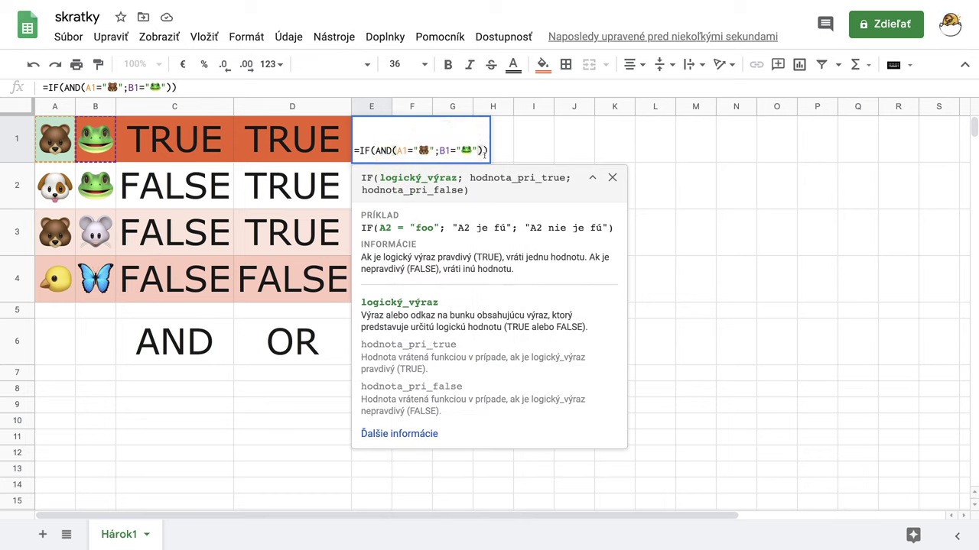
{"action": "type", "text": ";"}
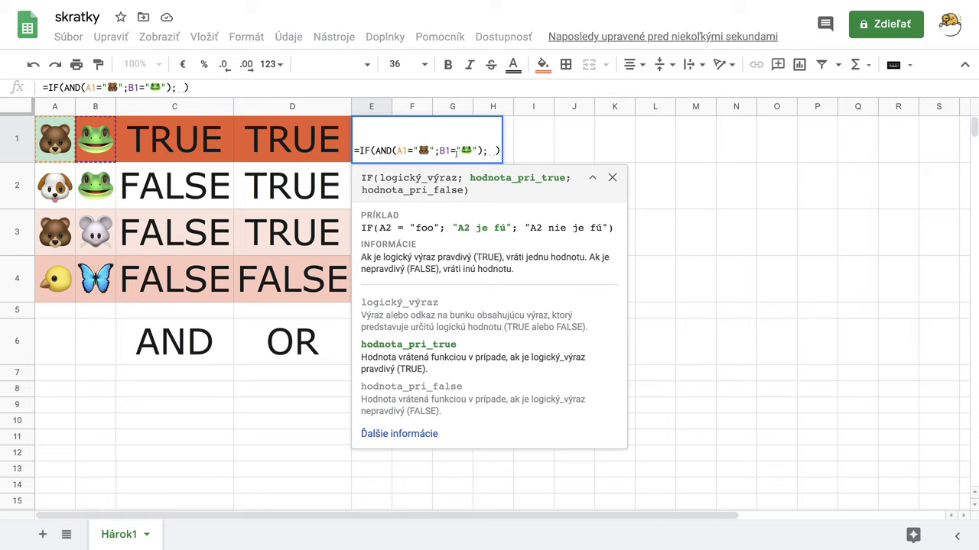
{"action": "type", "text": "1"}
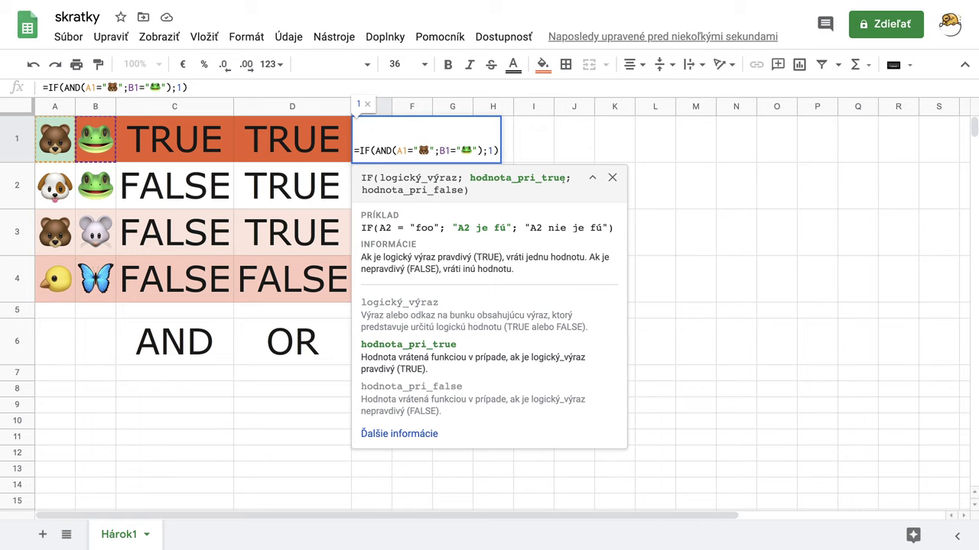
{"action": "type", "text": "; "}
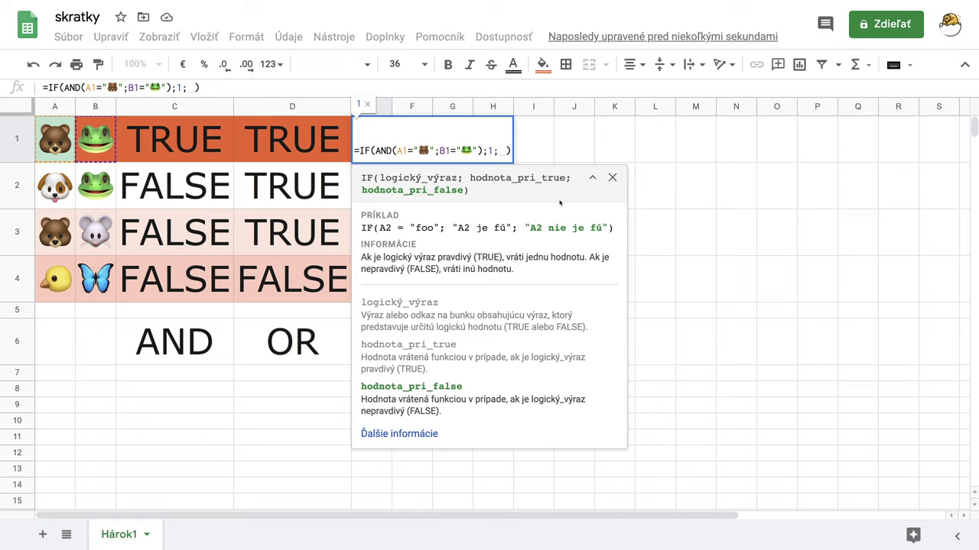
{"action": "type", "text": "5"}
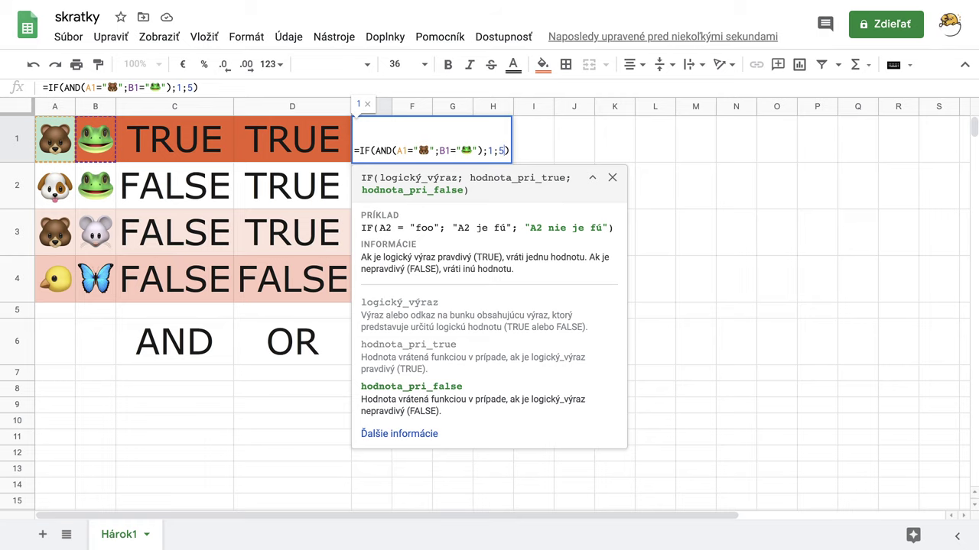
{"action": "key", "text": "Return"}
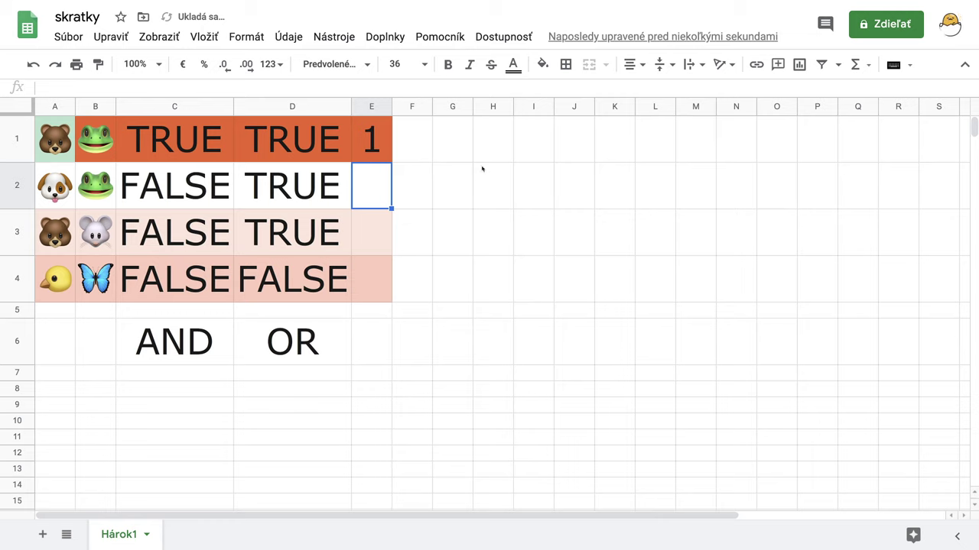
Fill the E1 formula down through E4 and check the formulas in column E.
{"action": "left_click", "coordinate": [383, 150]}
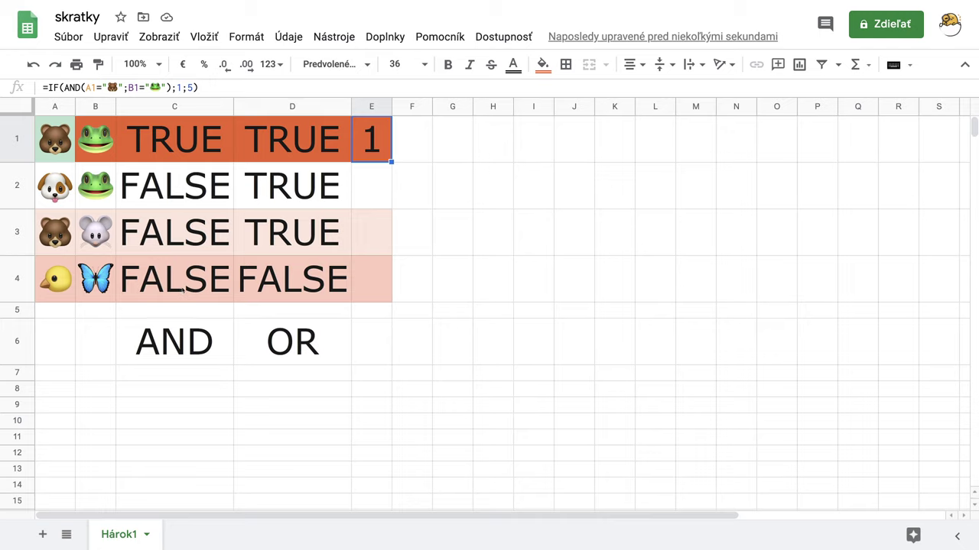
{"action": "left_click_drag", "start_coordinate": [392, 162], "coordinate": [389, 280]}
{"action": "left_click", "coordinate": [398, 282]}
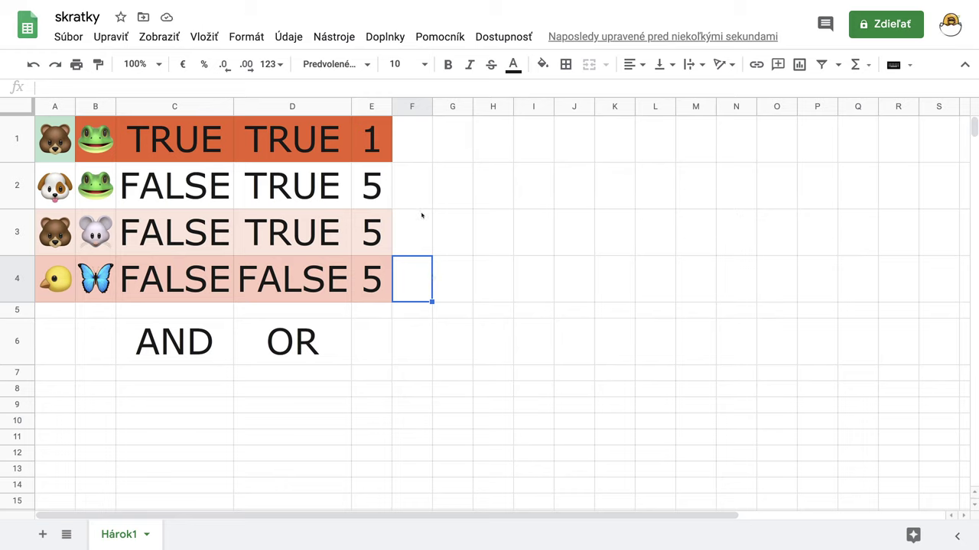
{"action": "left_click", "coordinate": [381, 152]}
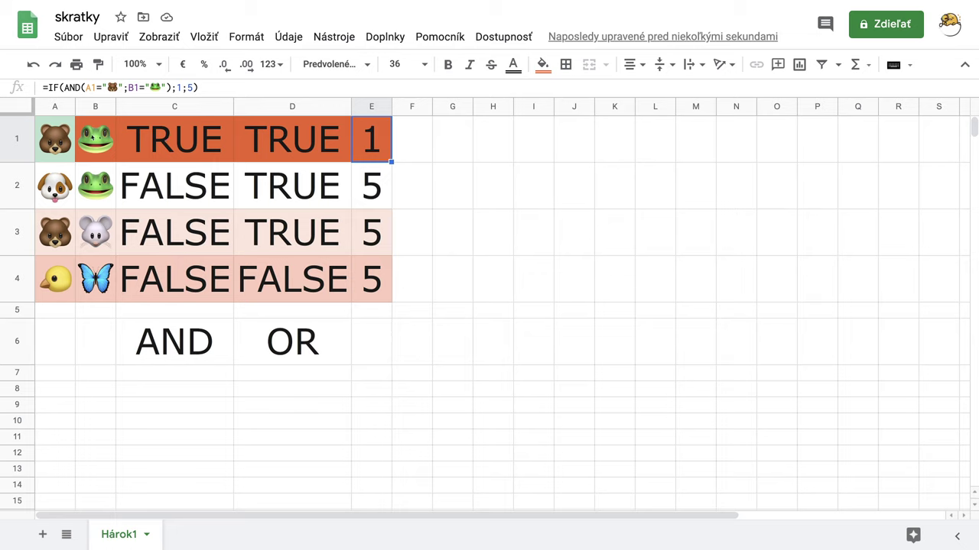
{"action": "left_click", "coordinate": [380, 200]}
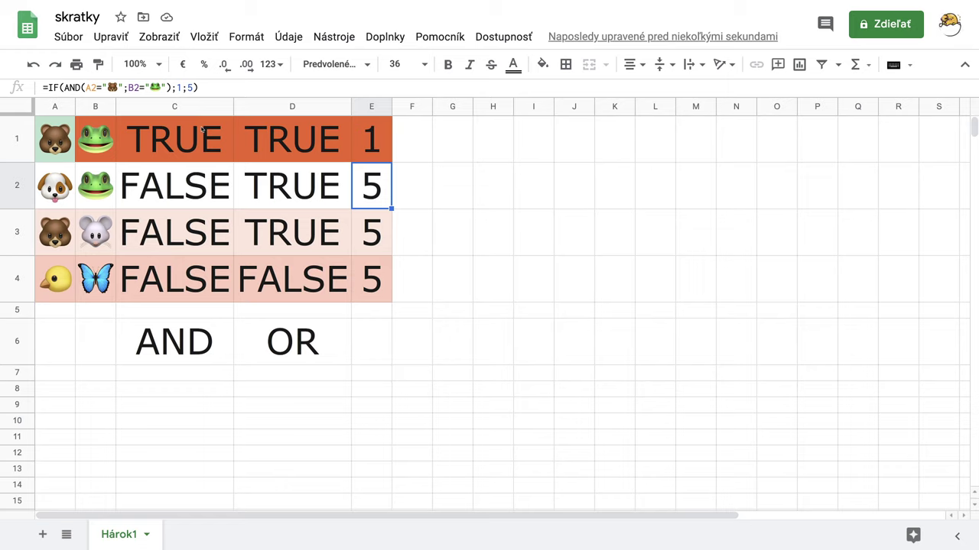
{"action": "left_click", "coordinate": [383, 249]}
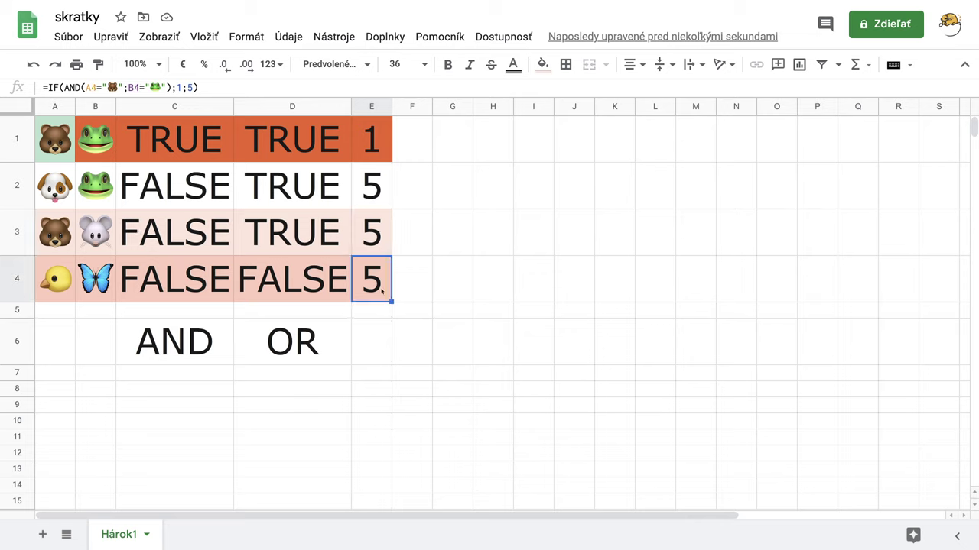
Label column E by entering "A" in cell E6.
{"action": "left_click", "coordinate": [375, 346]}
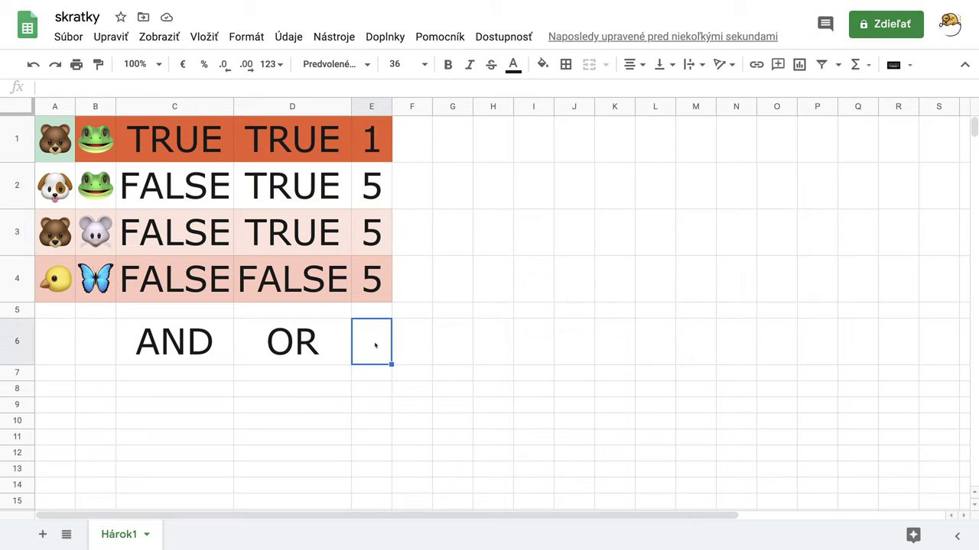
{"action": "type", "text": "A"}
{"action": "key", "text": "Return"}
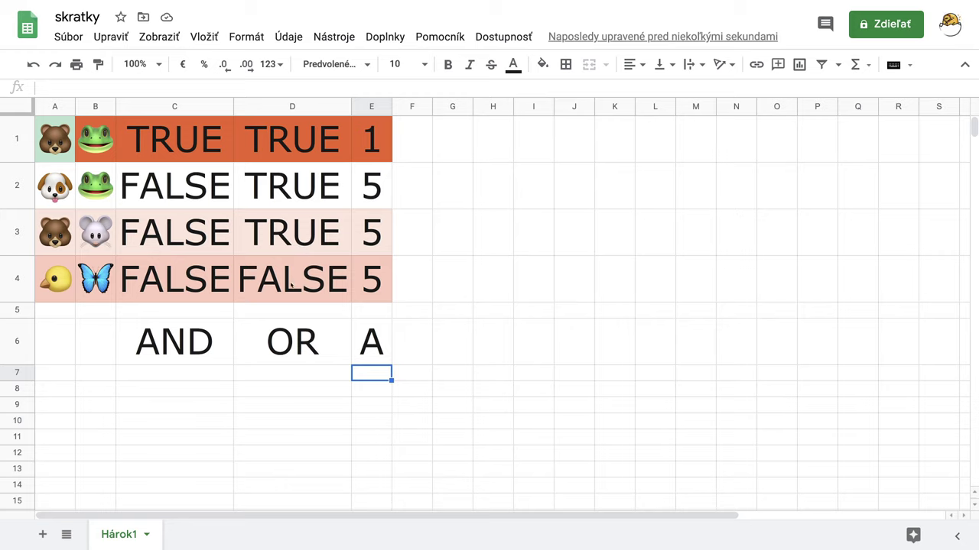
Start a formula in F1 and accept the suggested IF(AND(B1="🐻";C1="🐸");1;5).
{"action": "left_click", "coordinate": [414, 156]}
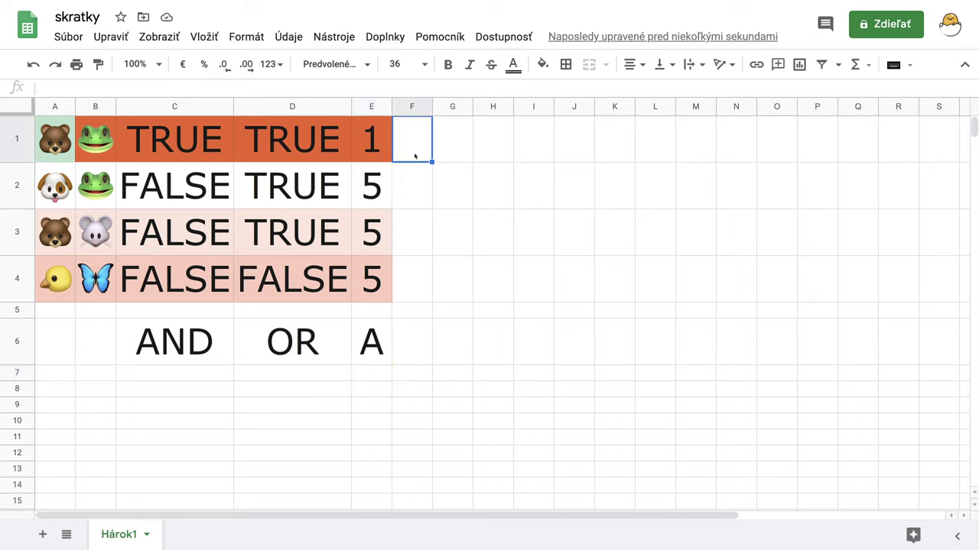
{"action": "type", "text": "="}
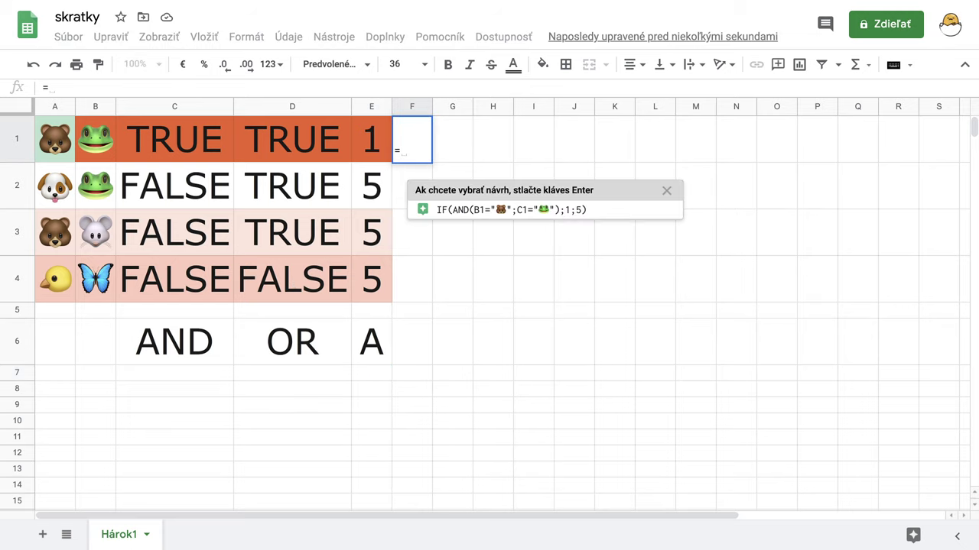
{"action": "mouse_move", "coordinate": [538, 215]}
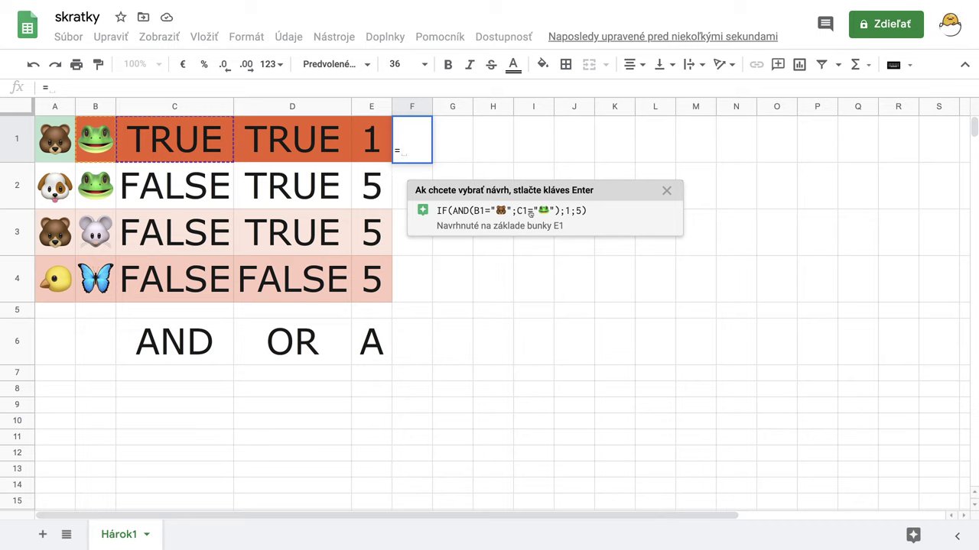
{"action": "key", "text": "Return"}
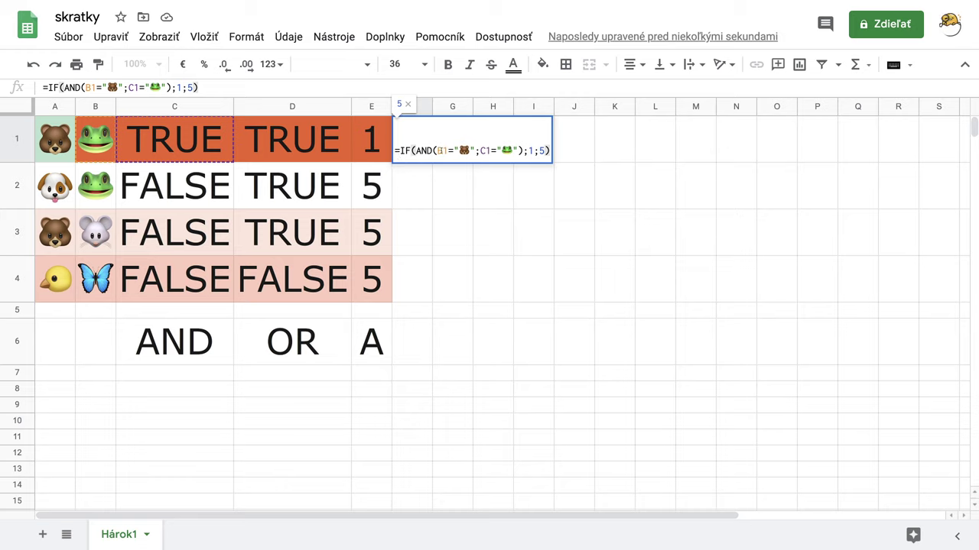
Replace the AND function with OR in the F1 formula.
{"action": "left_click", "coordinate": [432, 150]}
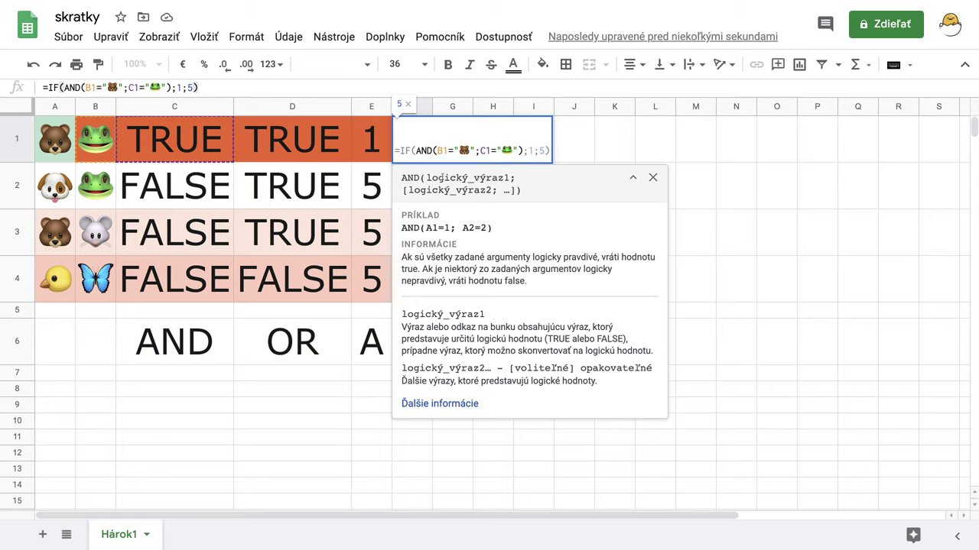
{"action": "key", "text": "BackSpace"}
{"action": "key", "text": "BackSpace"}
{"action": "key", "text": "BackSpace"}
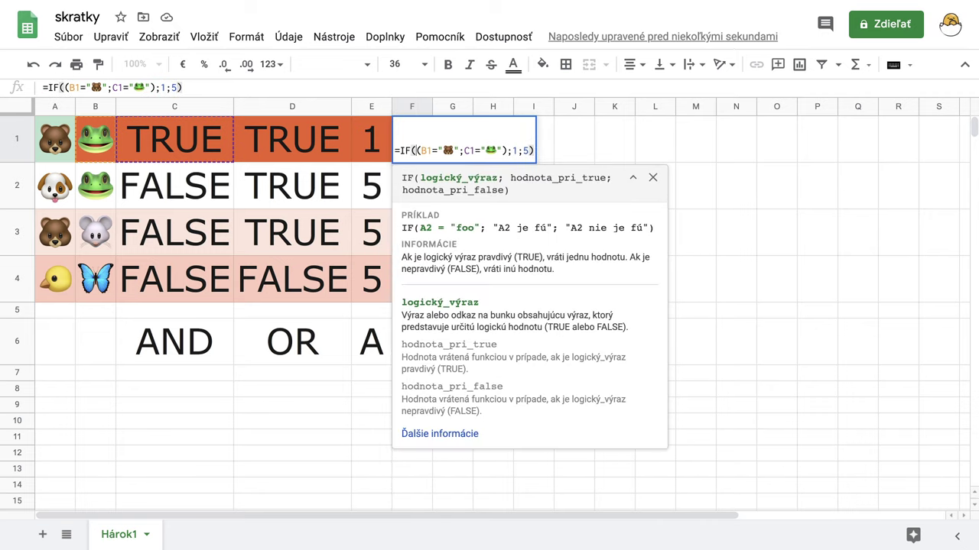
{"action": "type", "text": "OR"}
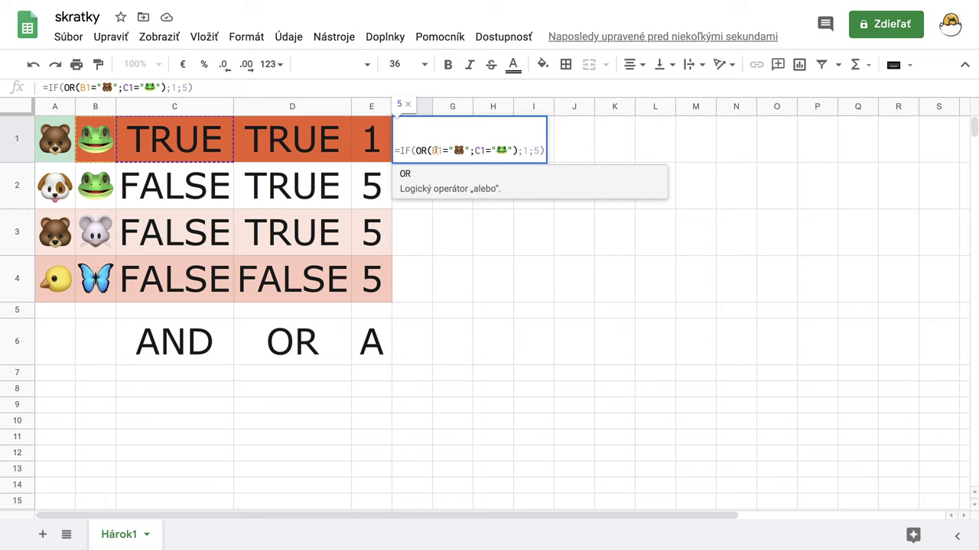
Correct the OR condition references in the F1 formula so that A1 is compared with "🐻" and B1 with "🐸".
{"action": "key", "text": "Delete"}
{"action": "type", "text": "A"}
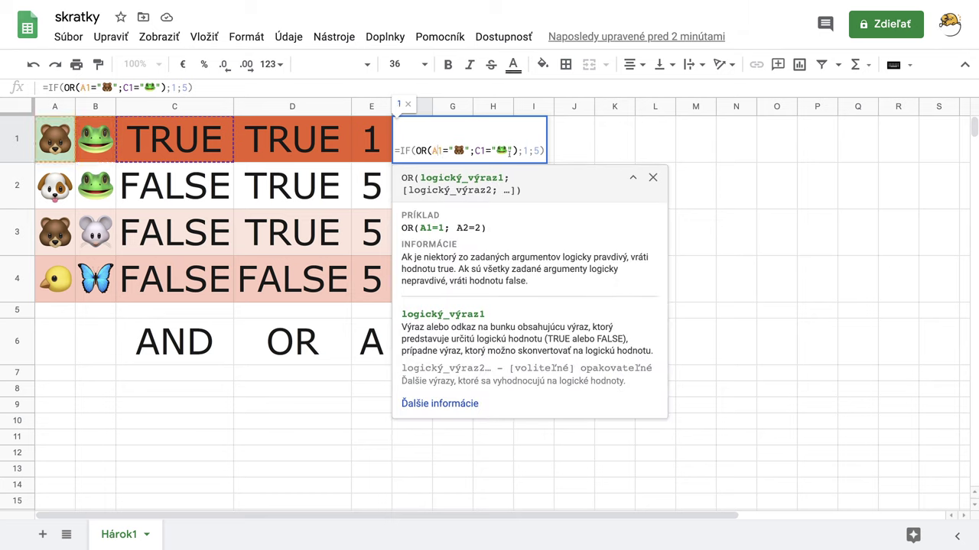
{"action": "key", "text": "Right"}
{"action": "key", "text": "Right"}
{"action": "key", "text": "Right"}
{"action": "key", "text": "Right"}
{"action": "key", "text": "Right"}
{"action": "key", "text": "Right"}
{"action": "key", "text": "Right"}
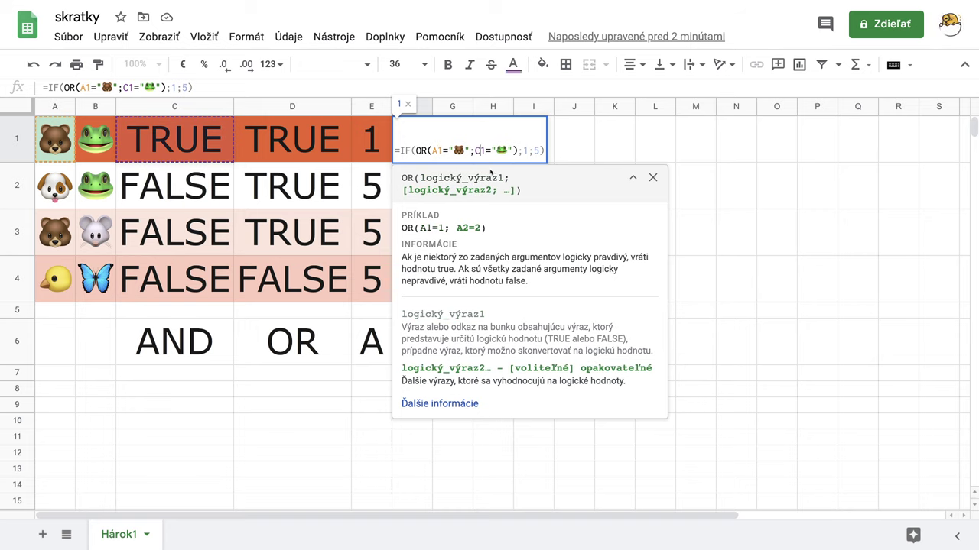
{"action": "key", "text": "BackSpace"}
{"action": "type", "text": "B"}
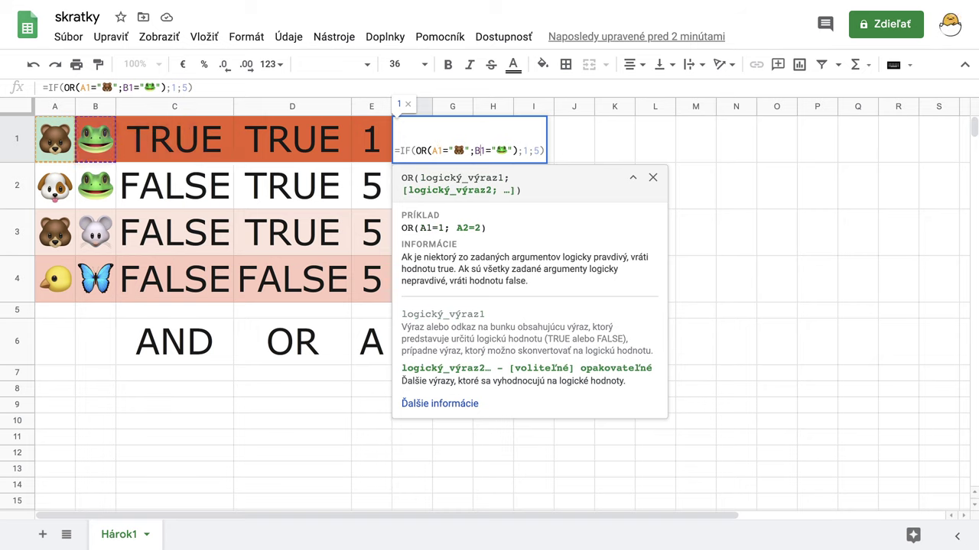
Set the value returned when true in the F1 formula to the text "👍".
{"action": "left_click", "coordinate": [529, 150]}
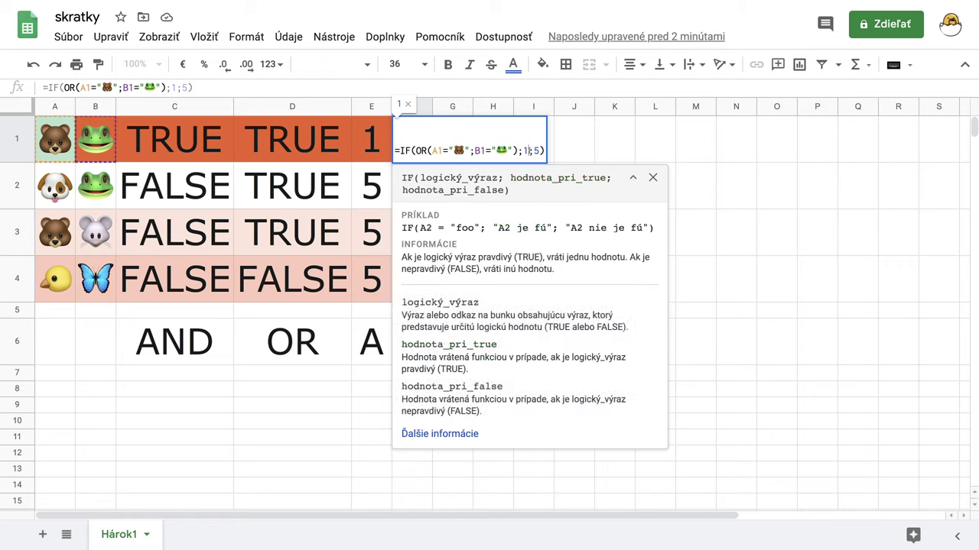
{"action": "key", "text": "BackSpace"}
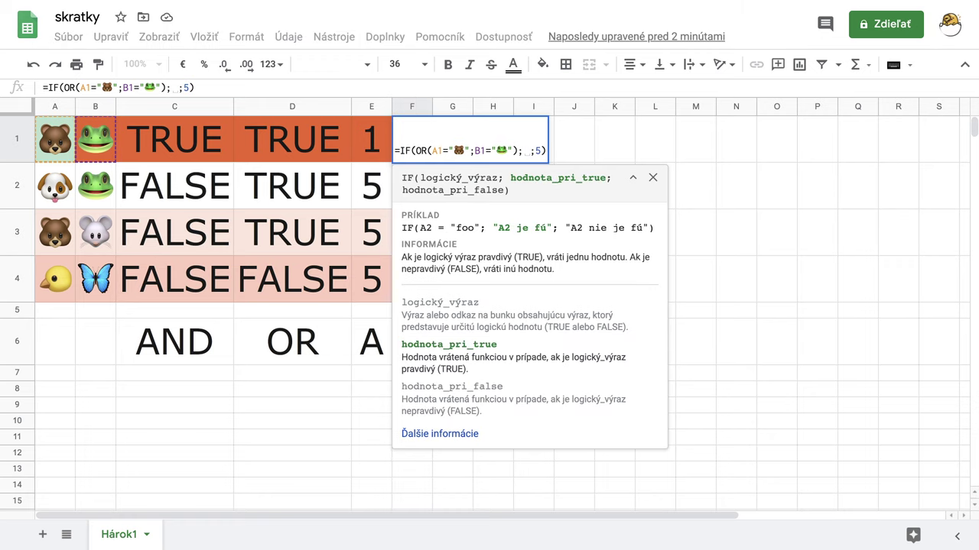
{"action": "type", "text": "\"\""}
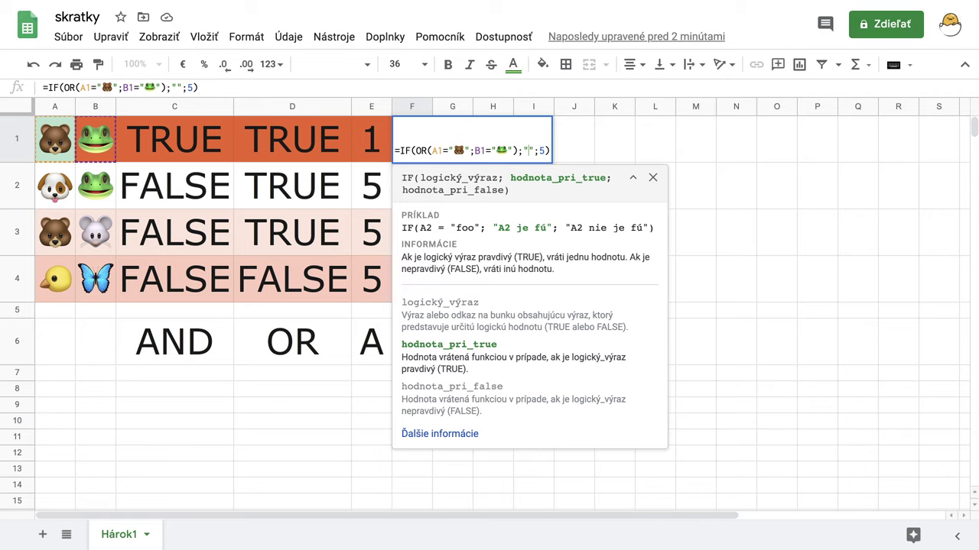
{"action": "key", "text": "ctrl+super+space"}
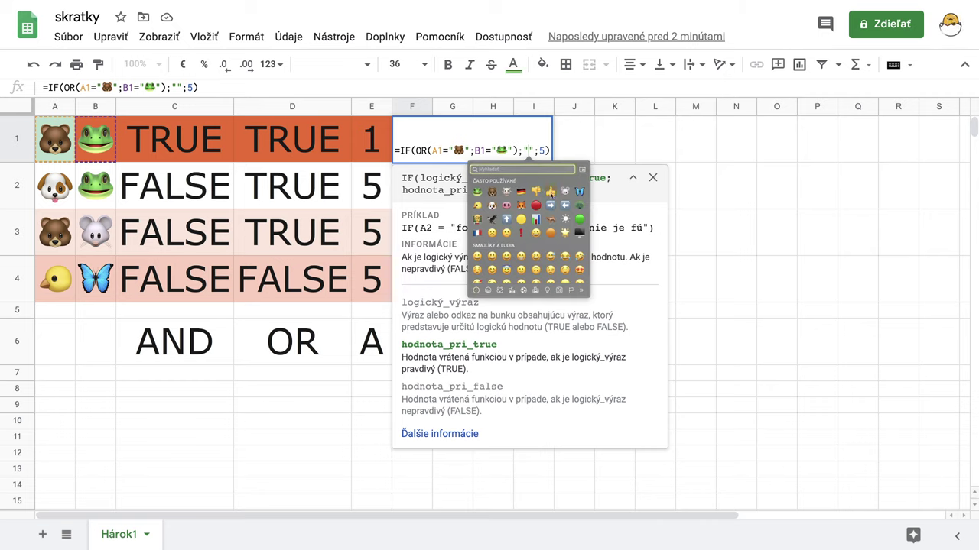
{"action": "left_click", "coordinate": [550, 191]}
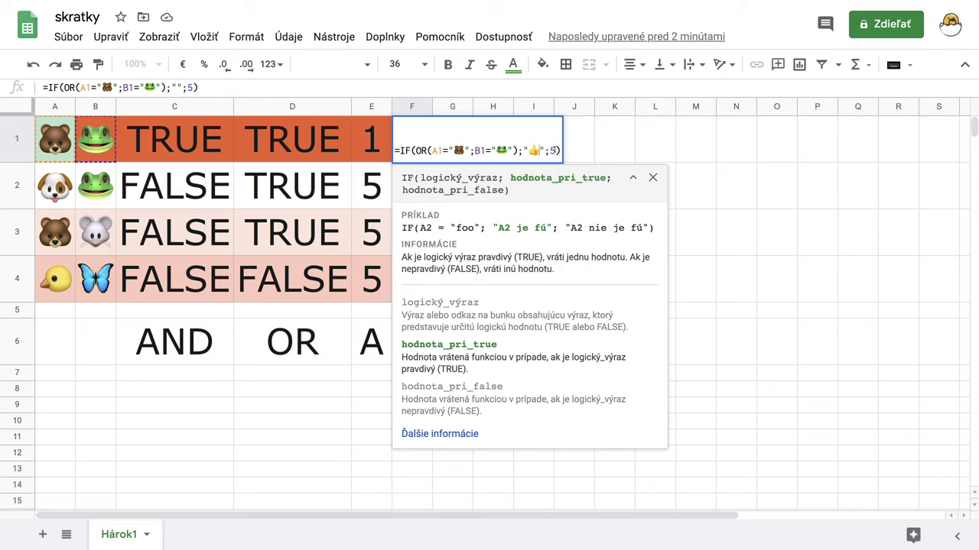
Set the F1 formula's value when false to "👎", and fill the committed formula down through F4.
{"action": "key", "text": "Right"}
{"action": "key", "text": "Right"}
{"action": "key", "text": "BackSpace"}
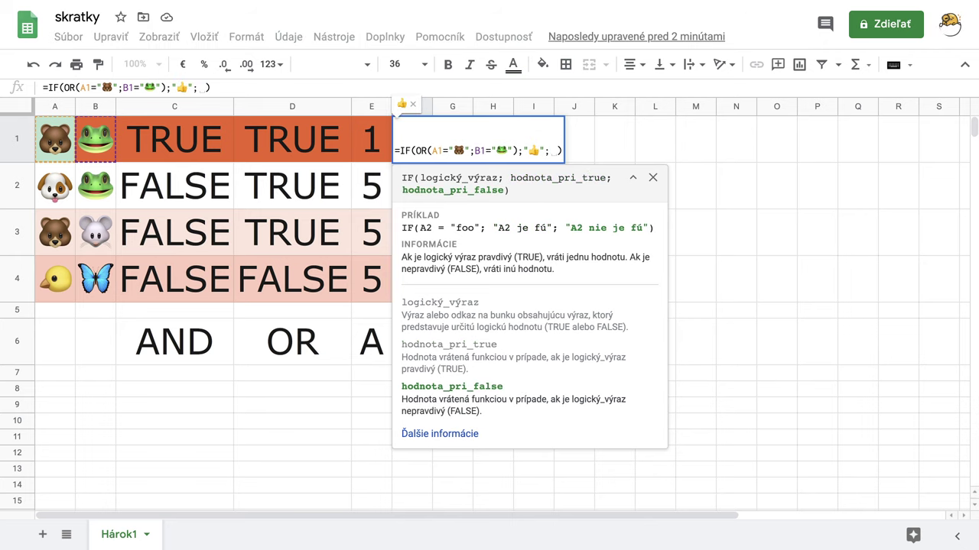
{"action": "type", "text": "\"\""}
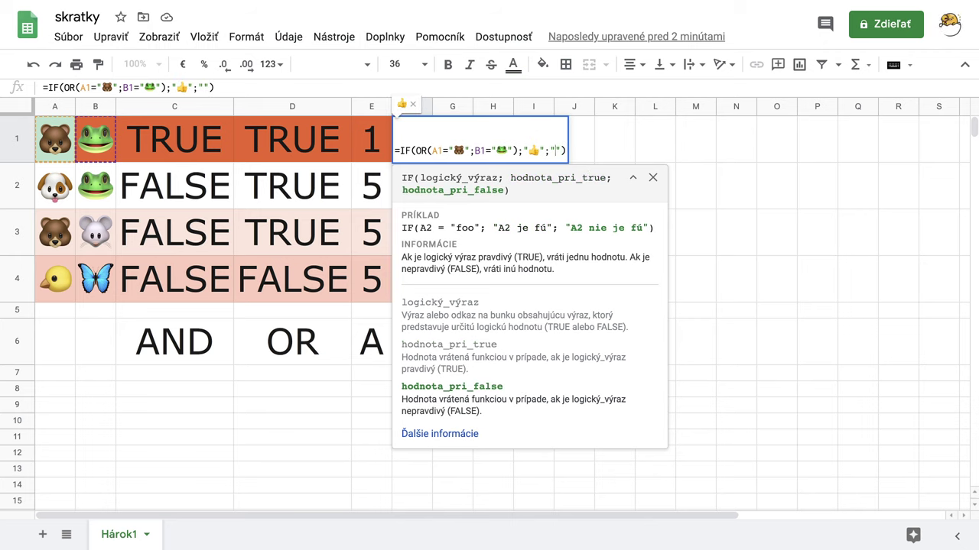
{"action": "key", "text": "ctrl+super+space"}
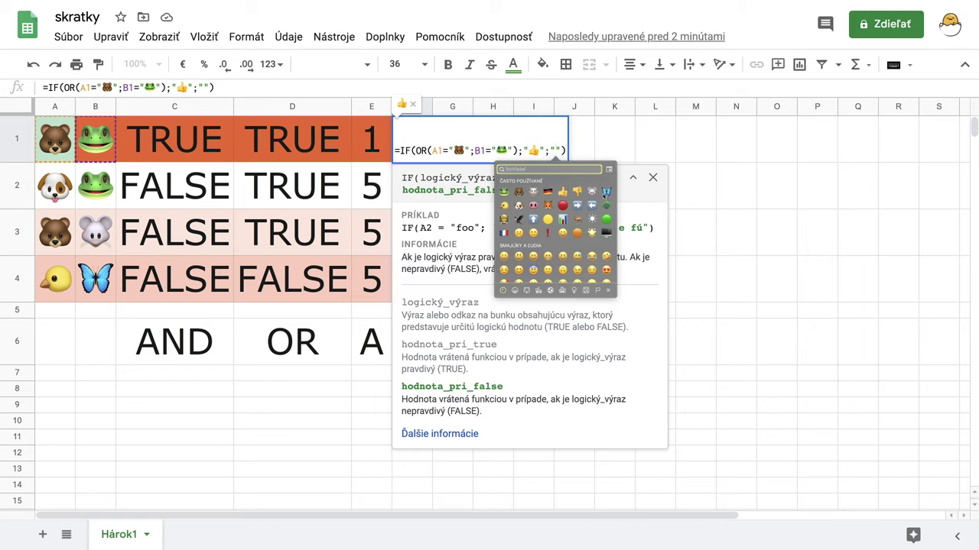
{"action": "left_click", "coordinate": [579, 196]}
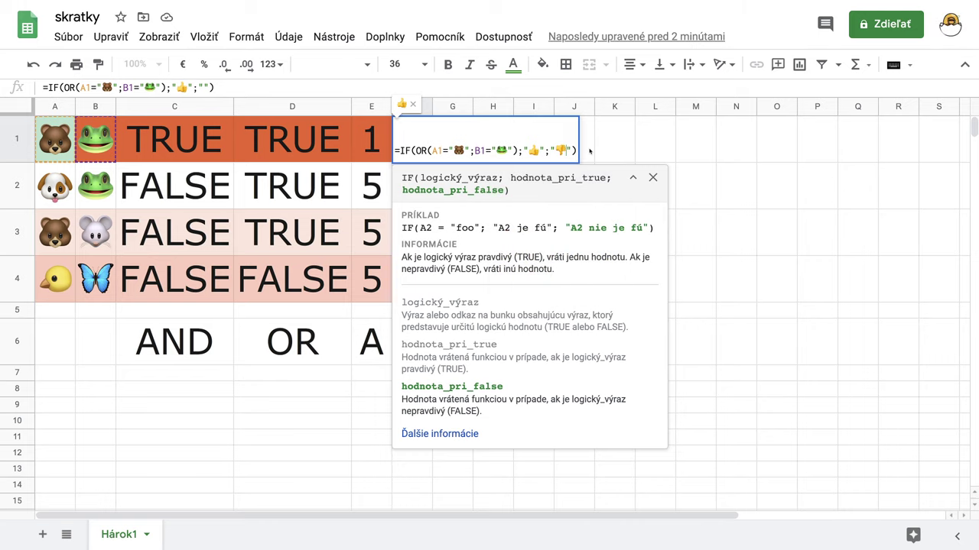
{"action": "key", "text": "Return"}
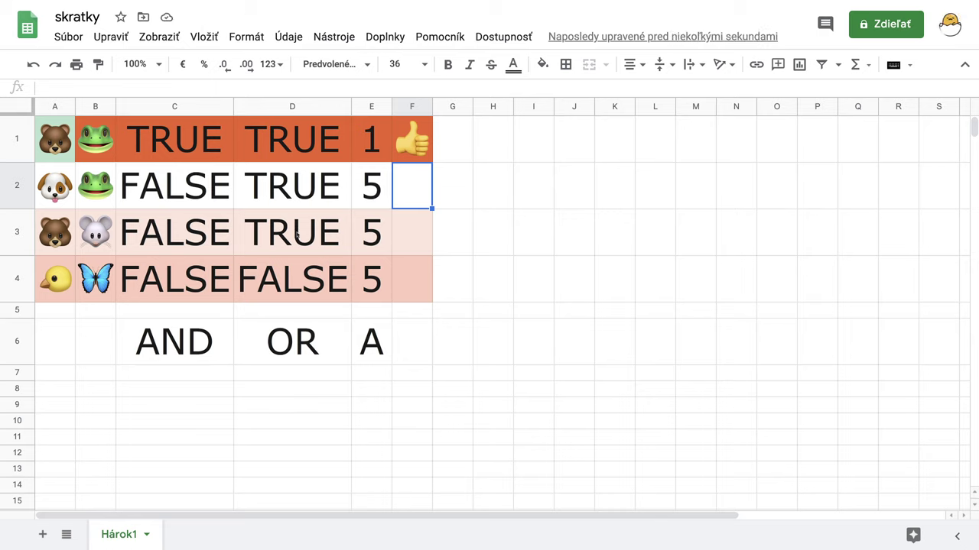
{"action": "left_click", "coordinate": [424, 156]}
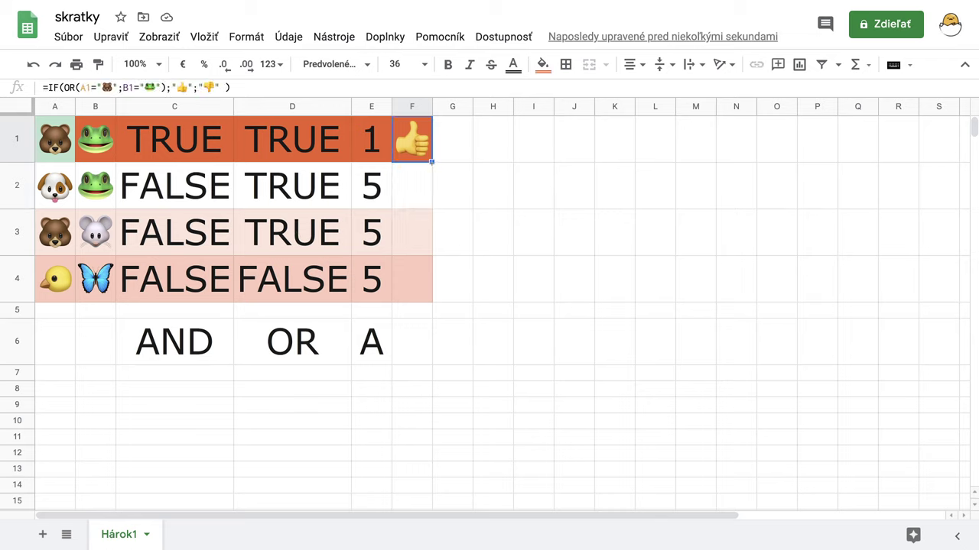
{"action": "left_click_drag", "start_coordinate": [432, 162], "coordinate": [429, 278]}
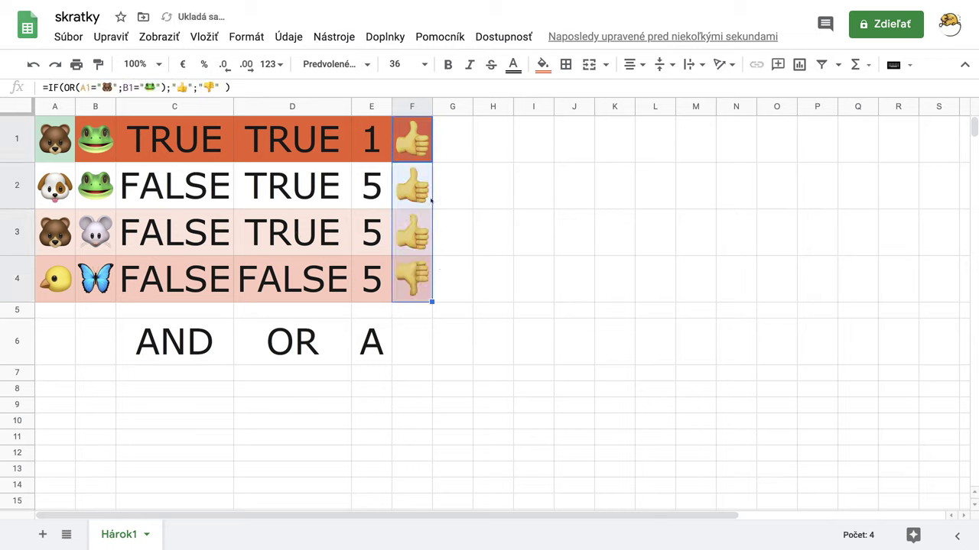
Label column F by entering "ALEBO" in cell F6 and fit the column's width to its content.
{"action": "left_click", "coordinate": [417, 342]}
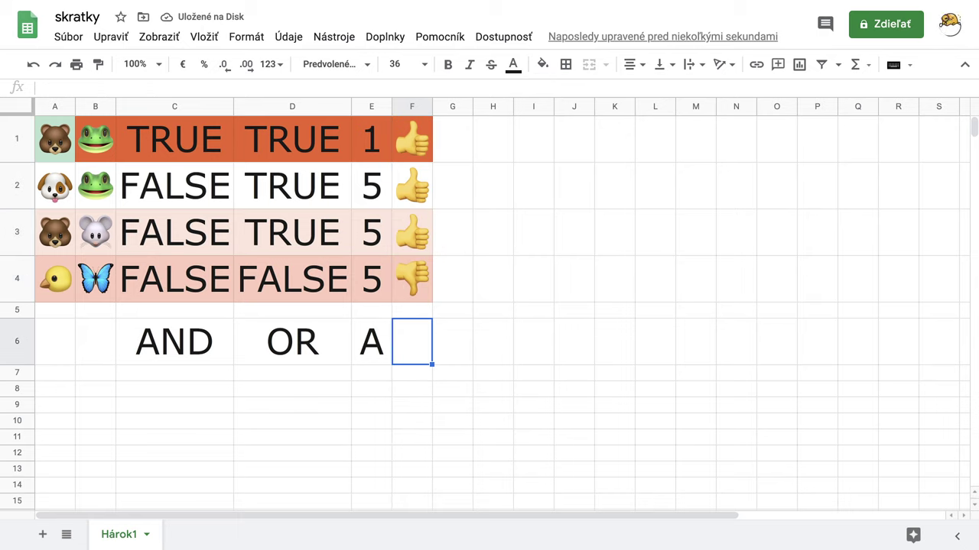
{"action": "type", "text": "a"}
{"action": "key", "text": "BackSpace"}
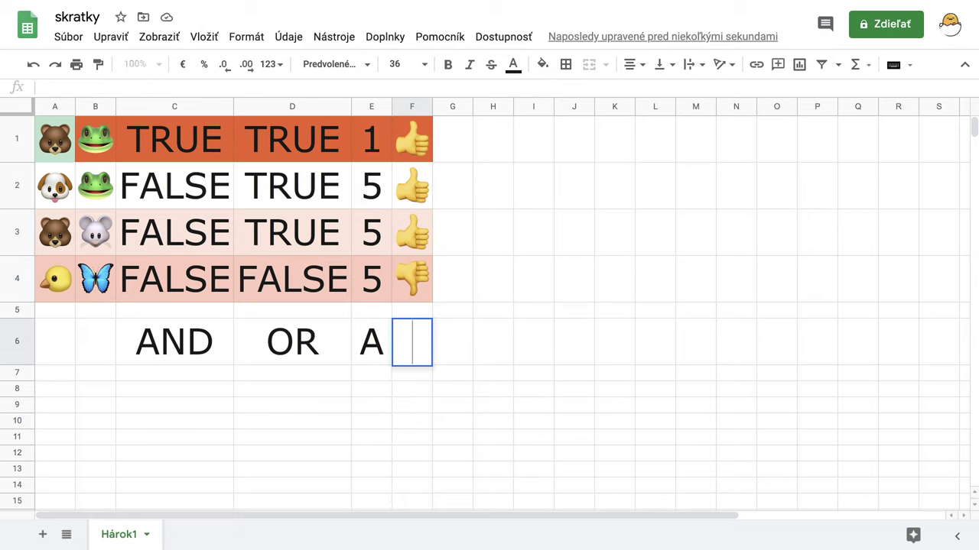
{"action": "type", "text": "ALE"}
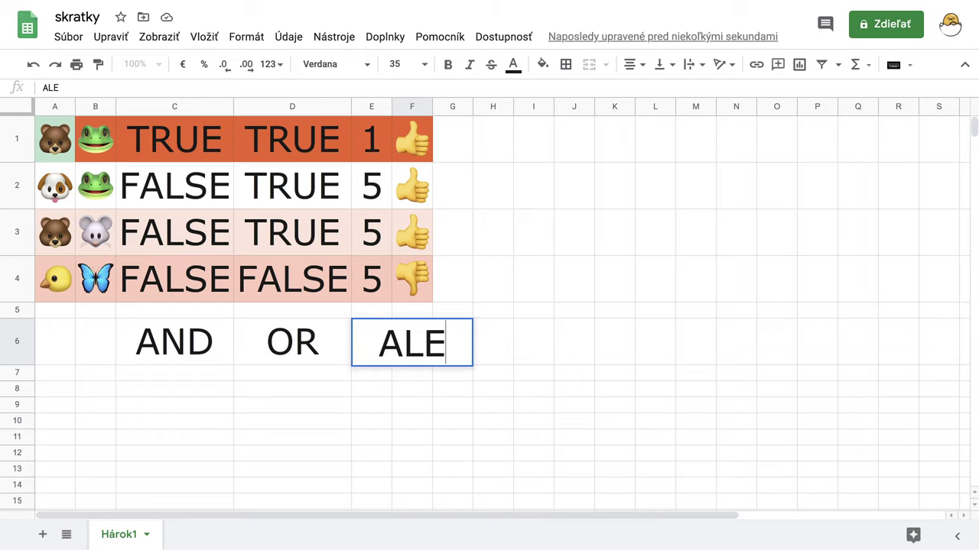
{"action": "type", "text": "BO"}
{"action": "key", "text": "Return"}
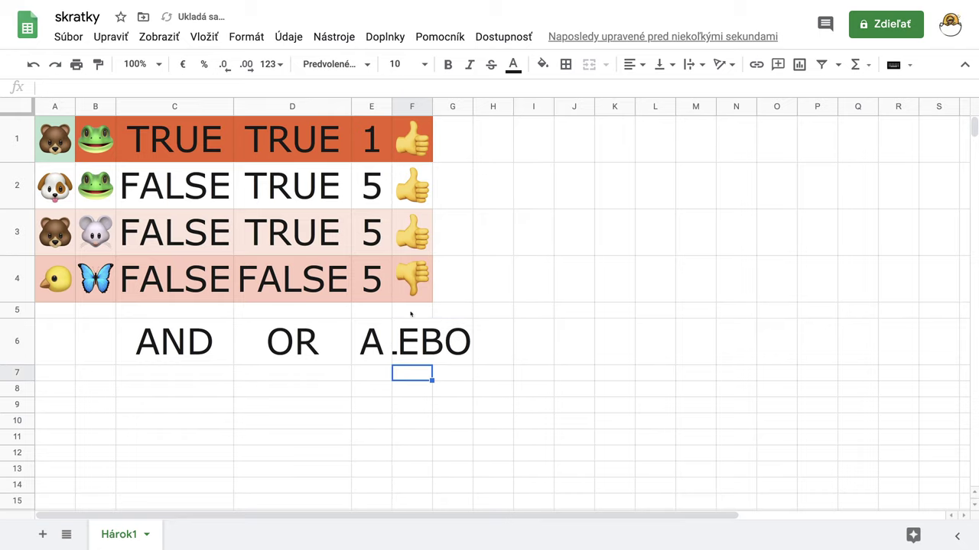
{"action": "left_click_drag", "start_coordinate": [432, 107], "coordinate": [431, 106]}
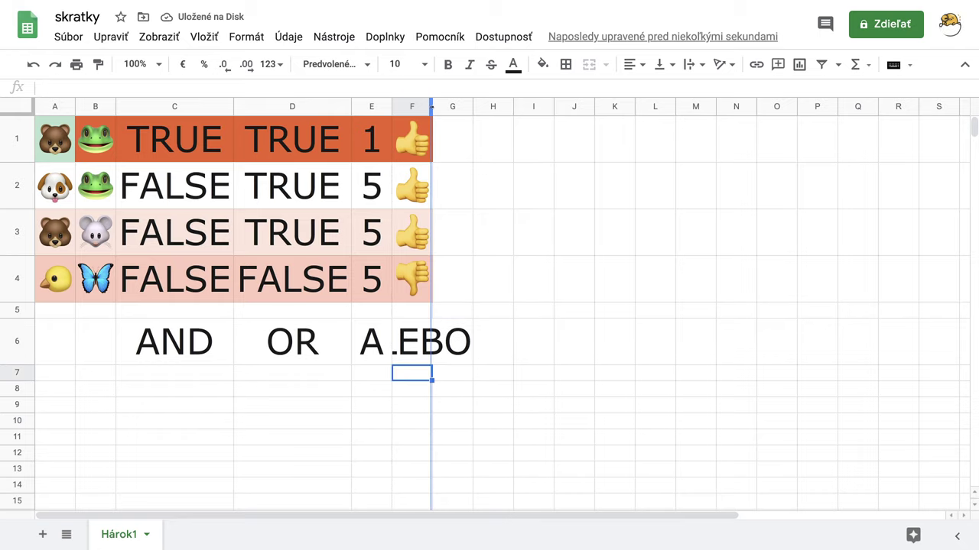
{"action": "double_click", "coordinate": [431, 107]}
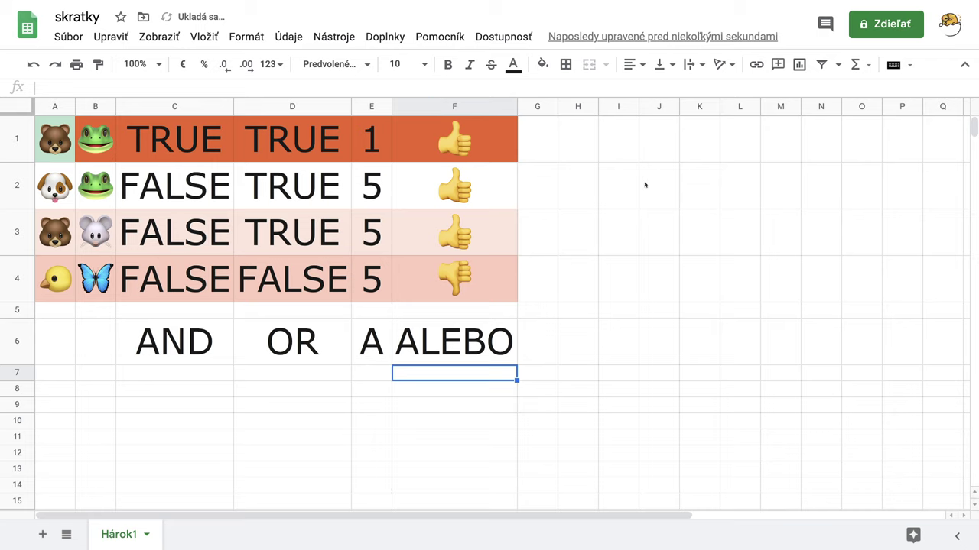